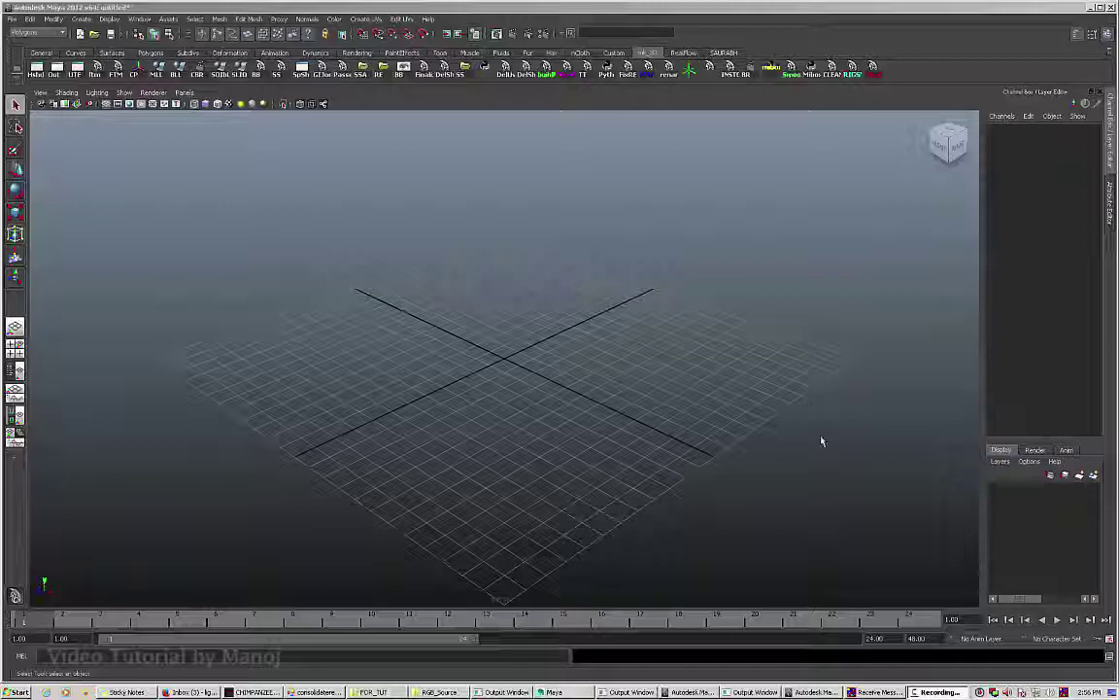
# Step: Bring the Maya session holding the MPS_EP_257A_SH056_01_40_anim.ma shot scene to the front
pyautogui.click(813, 692)
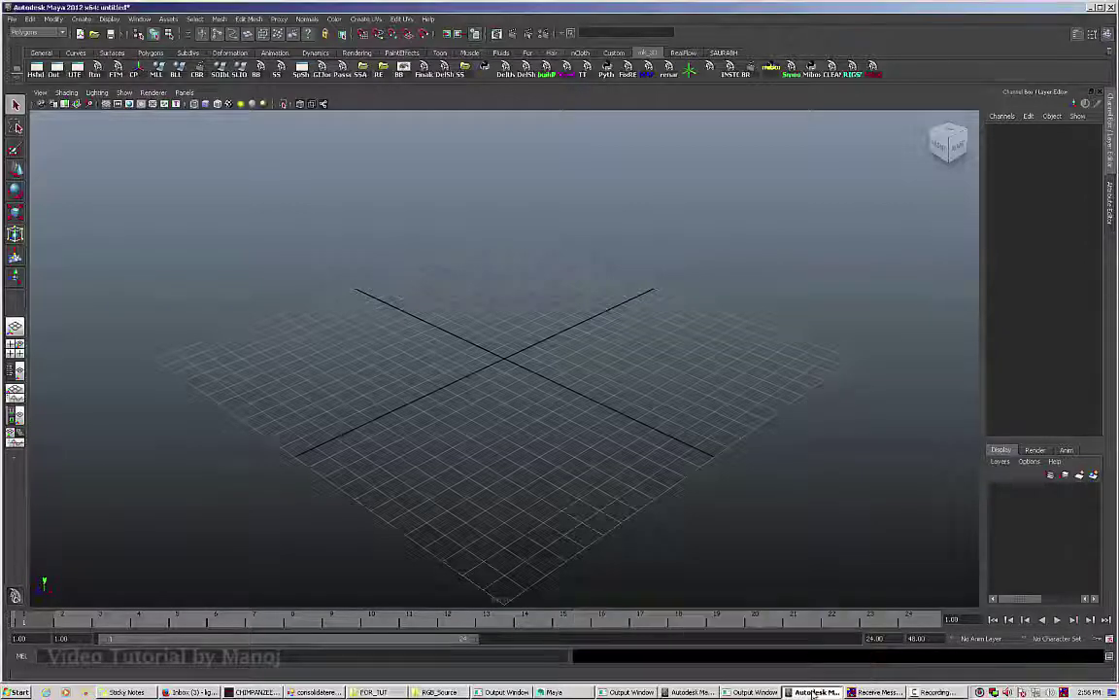
pyautogui.click(688, 691)
pyautogui.click(1055, 491)
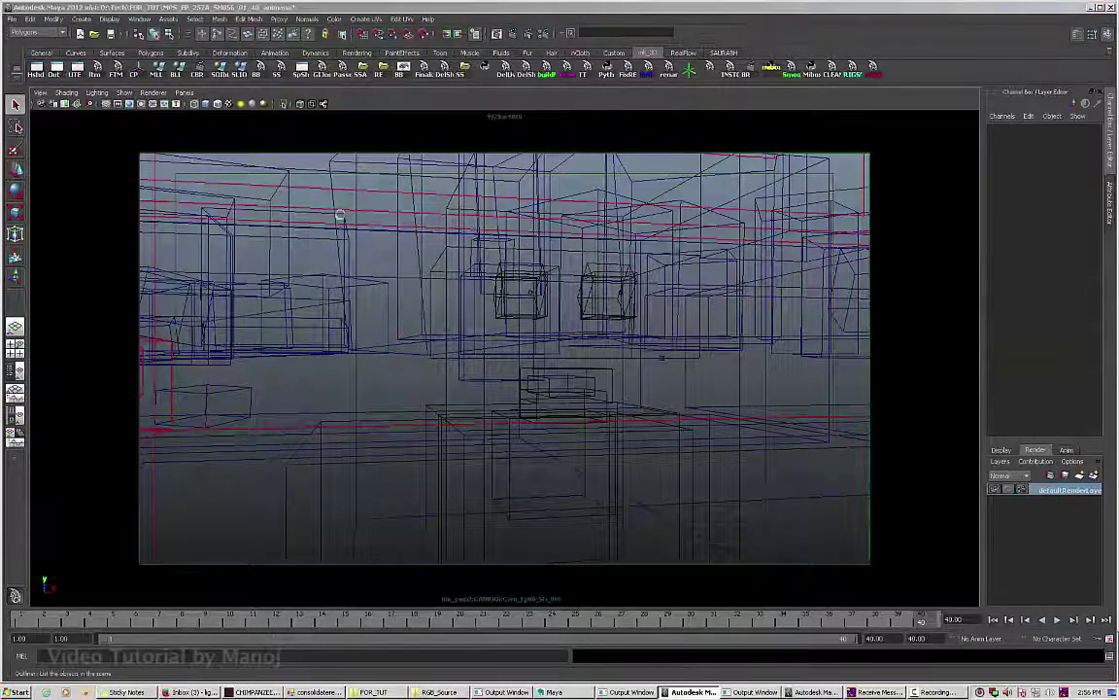
# Step: Open a maximized Outliner showing all node types, filtered by *de*
pyautogui.click(206, 30)
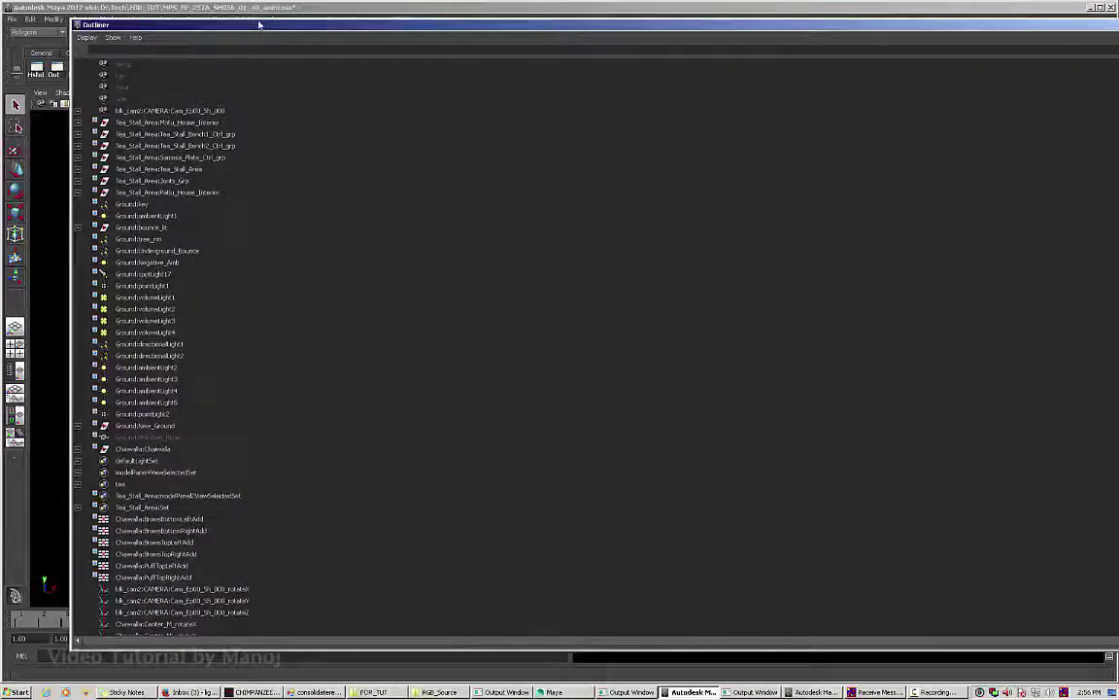
pyautogui.doubleClick(260, 24)
pyautogui.click(14, 18)
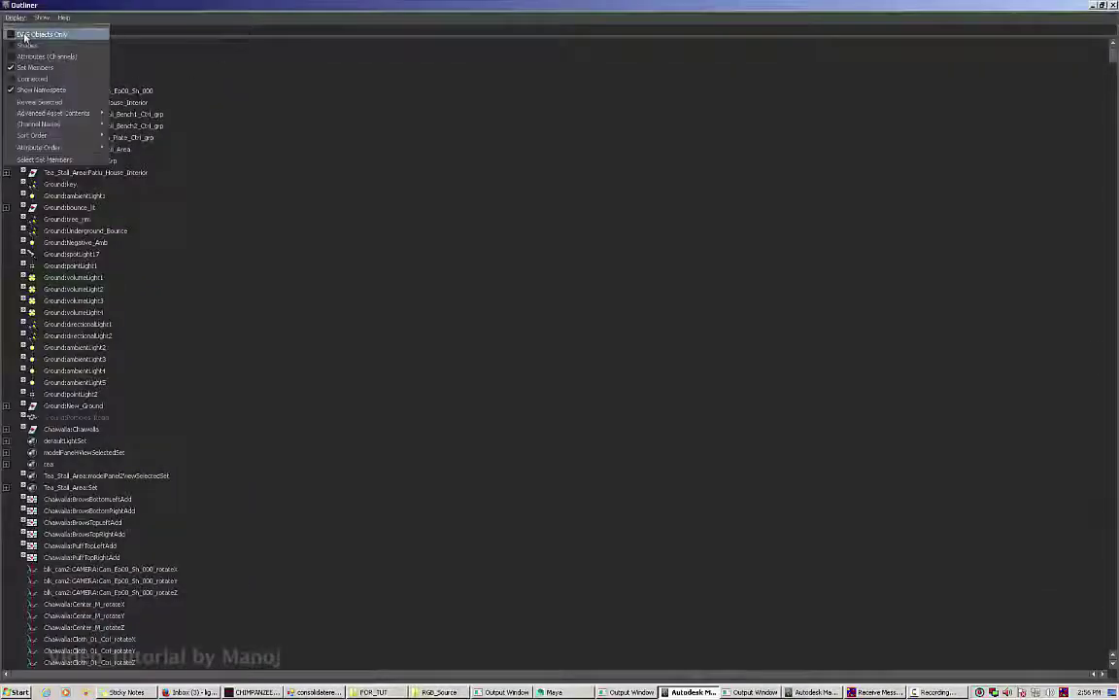
pyautogui.click(24, 34)
pyautogui.click(17, 18)
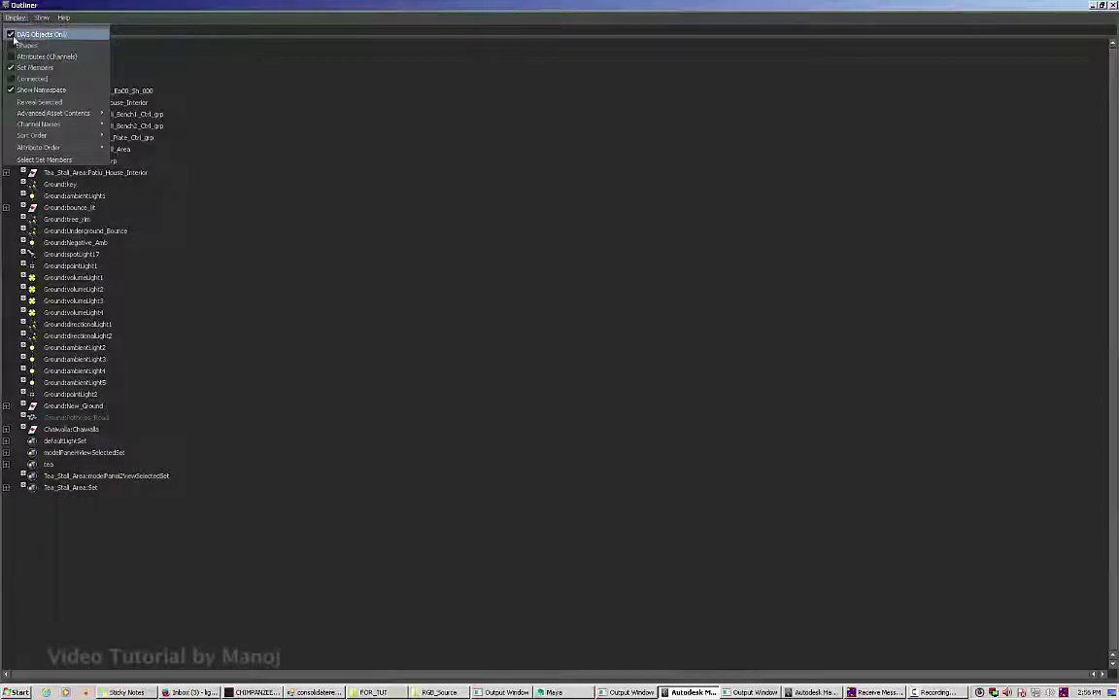
pyautogui.click(14, 36)
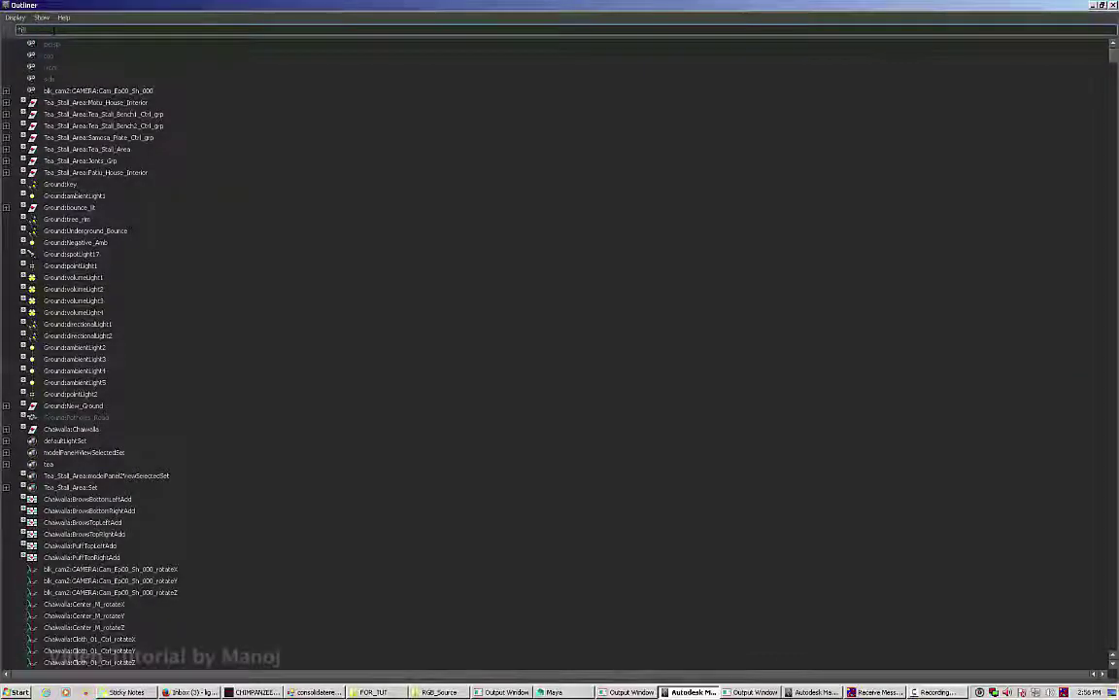
pyautogui.write('*de*')
pyautogui.press('Return')
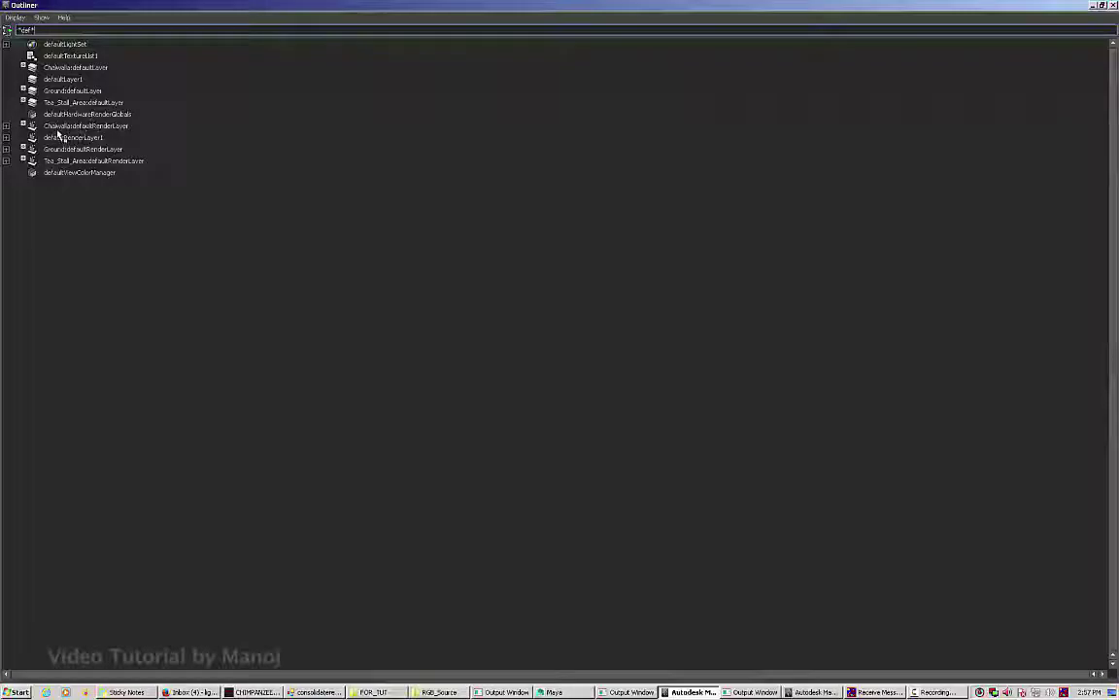
# Step: Select the namespaced defaultRenderLayer nodes, then select defaultRenderLayer1 alone
pyautogui.click(70, 125)
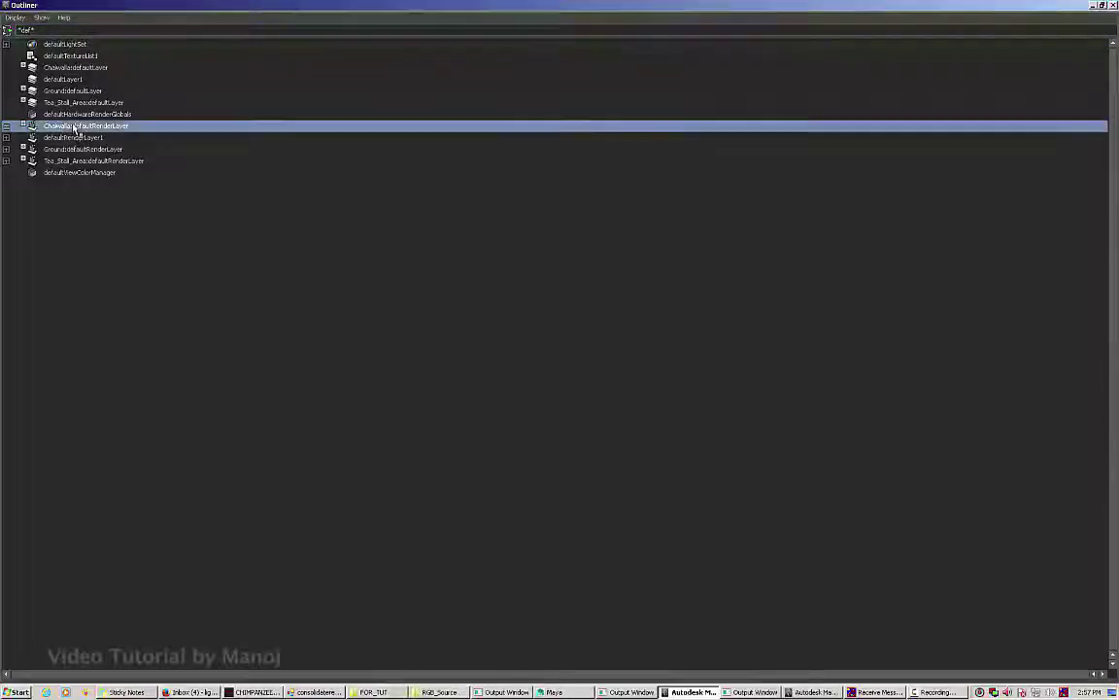
pyautogui.keyDown('shift'); pyautogui.click(88, 158); pyautogui.keyUp('shift')
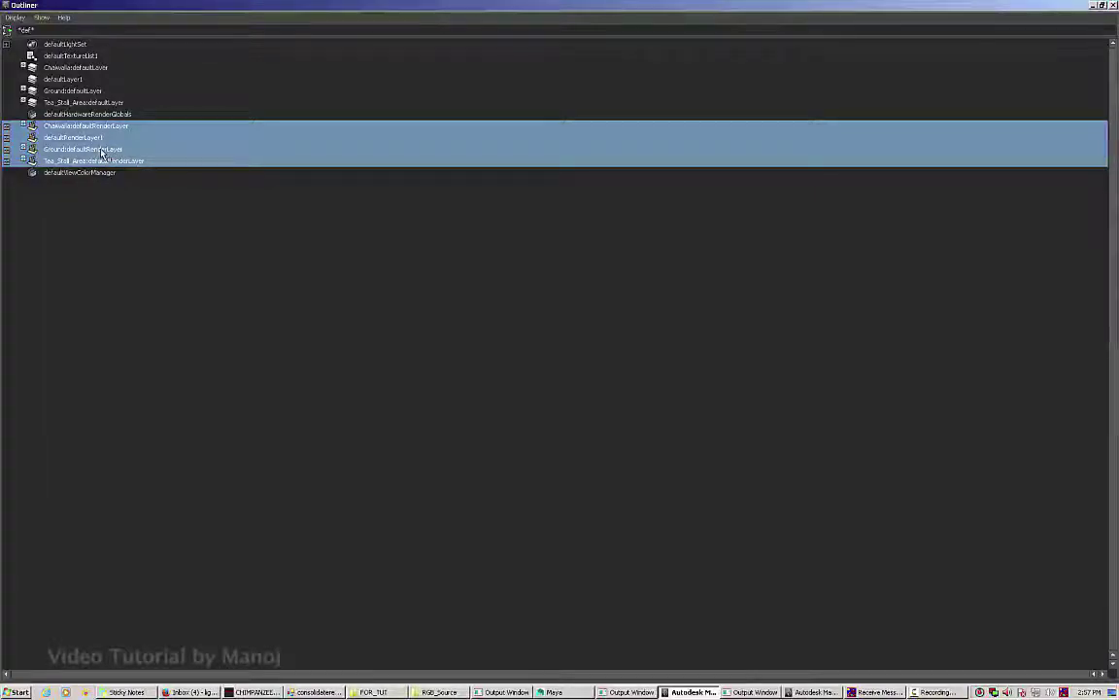
pyautogui.click(87, 141)
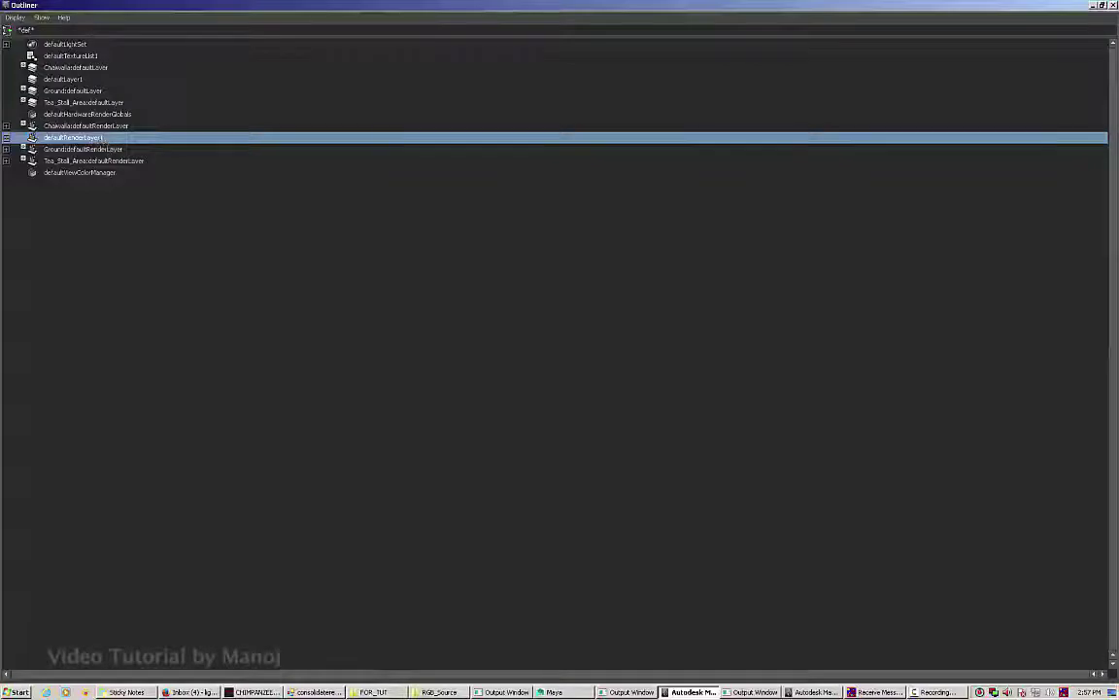
# Step: Filter the Outliner by *UN* and delete the _UNKNOWN_REF_NODE_ node
pyautogui.press('BackSpace')
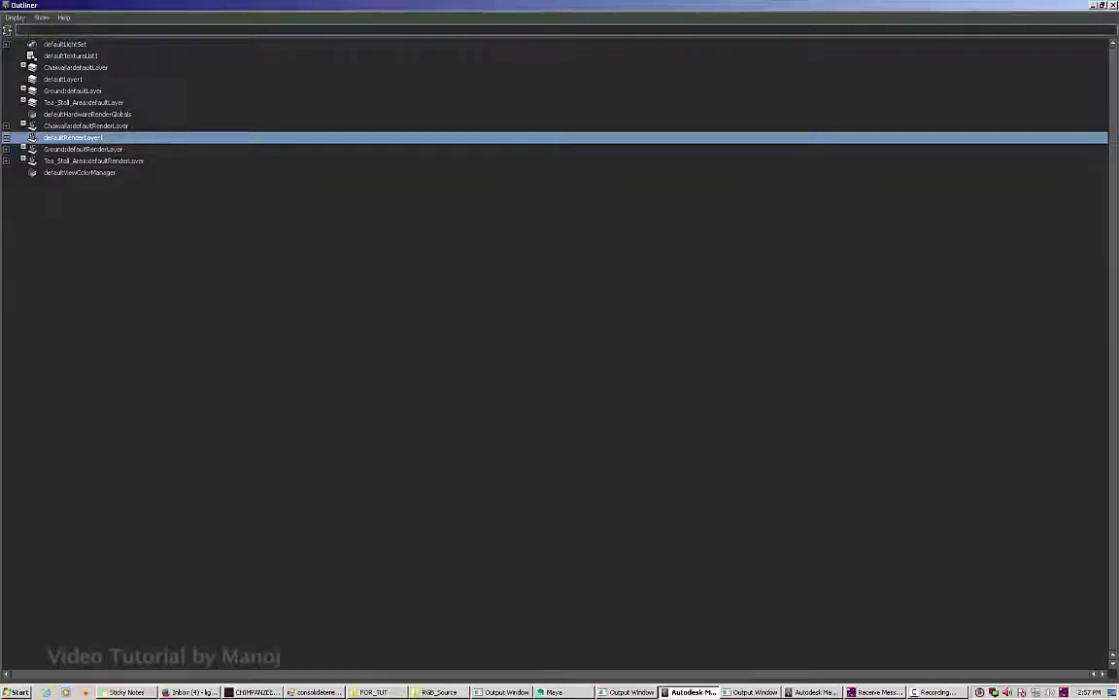
pyautogui.press('Return')
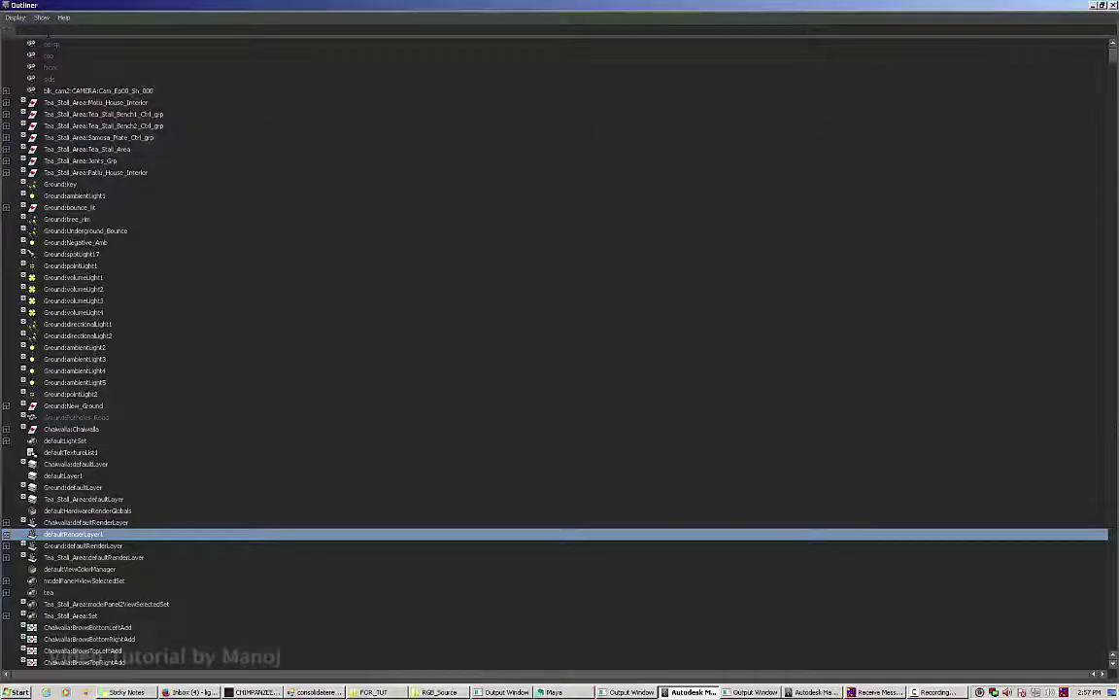
pyautogui.click(48, 30)
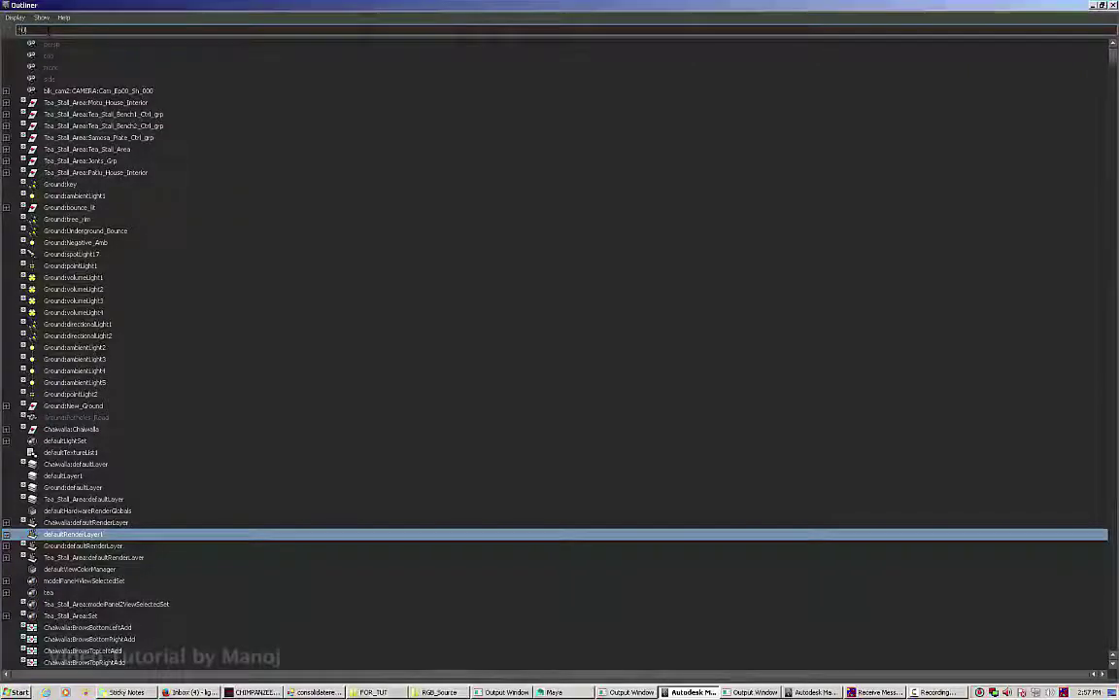
pyautogui.press('Return')
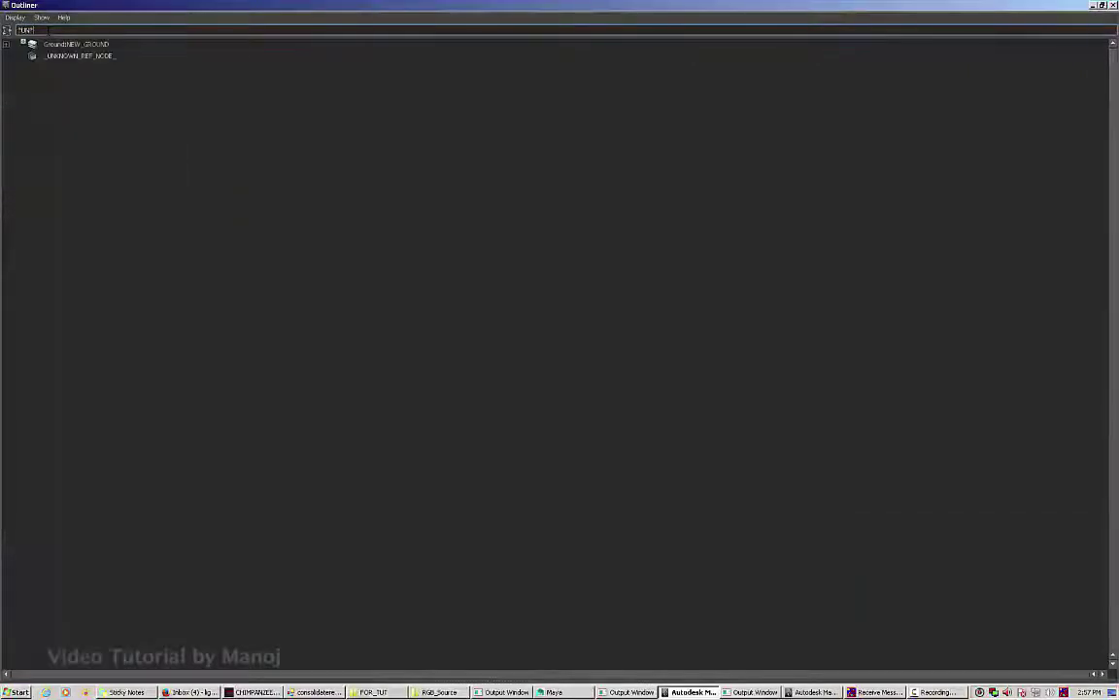
pyautogui.click(104, 57)
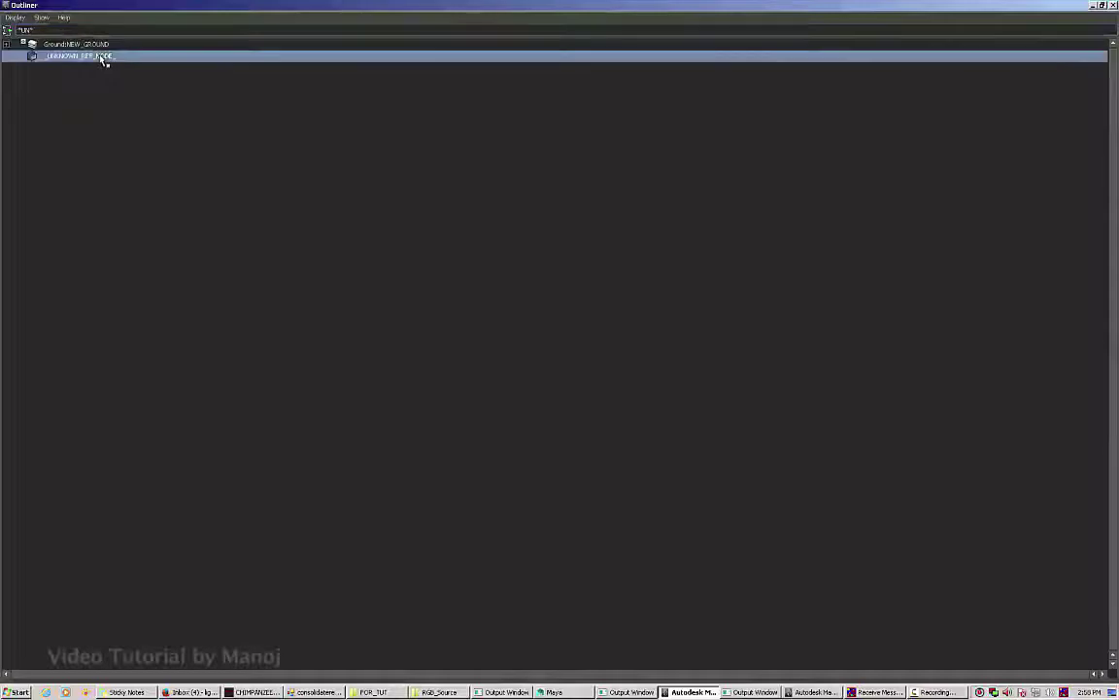
pyautogui.press('Delete')
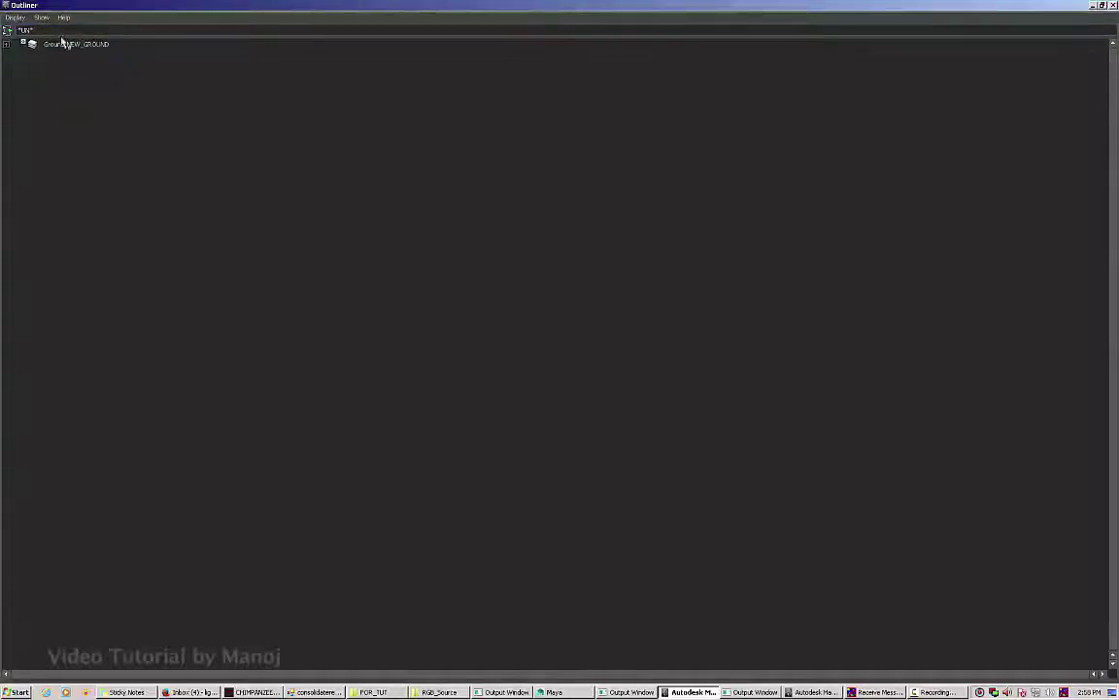
# Step: Clear the filter, close the Outliner, save the scene and open a Computer window
pyautogui.doubleClick(25, 30)
pyautogui.press('BackSpace')
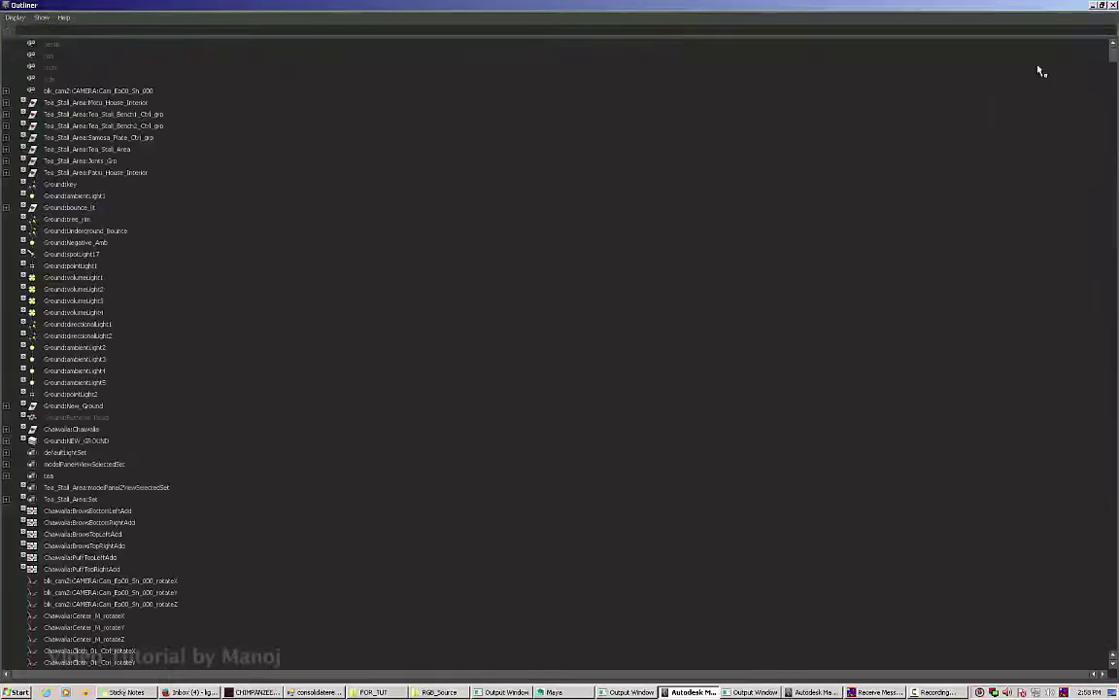
pyautogui.hotkey('alt', 'F4')
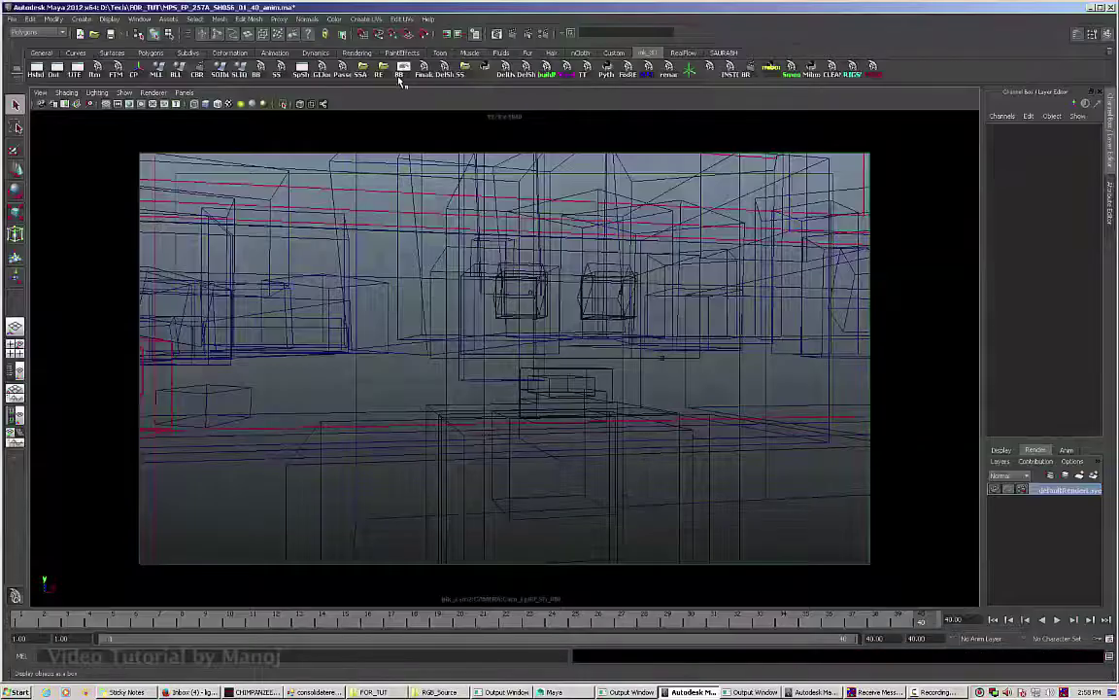
pyautogui.click(463, 70)
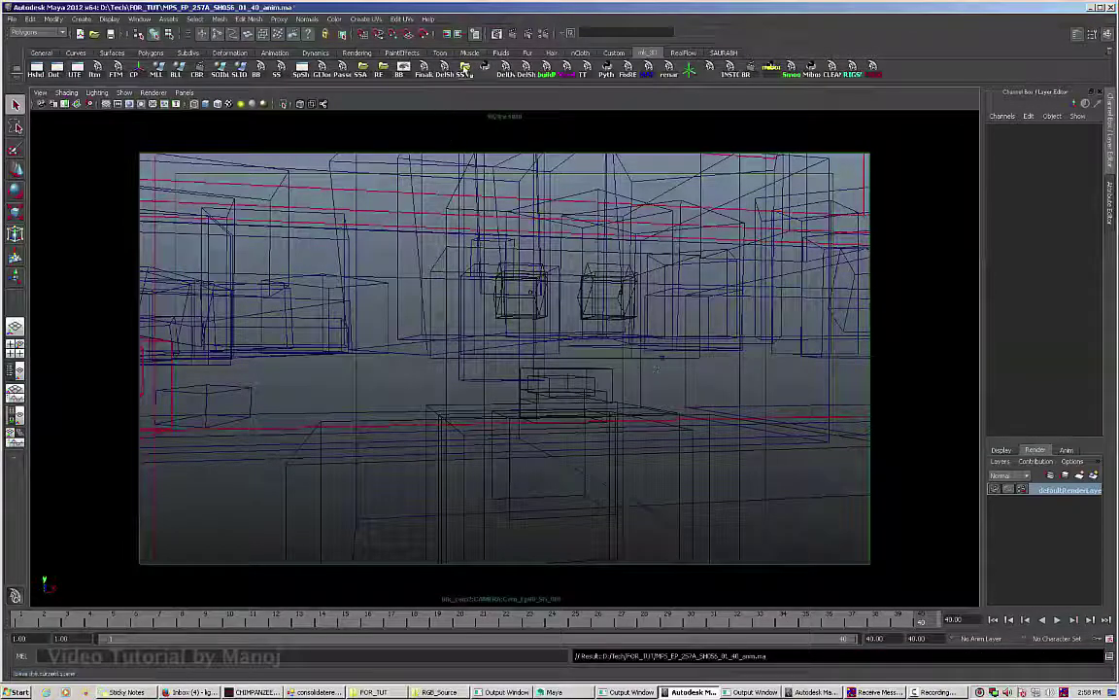
pyautogui.press('super')
pyautogui.press('super+e')
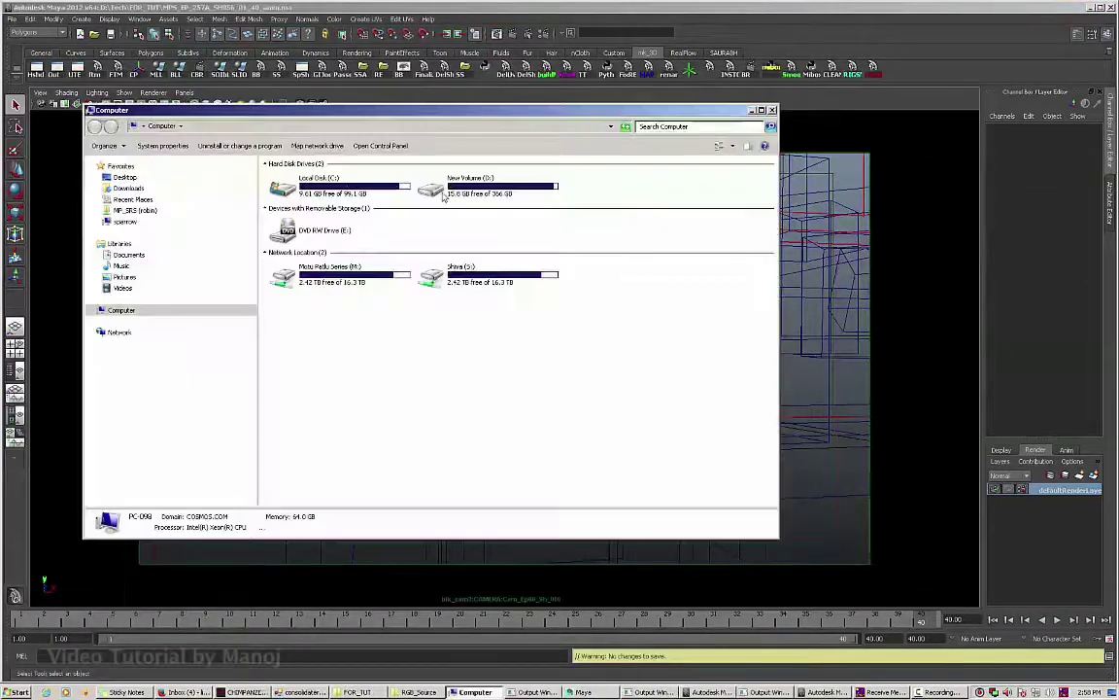
# Step: Browse to D:\Tech\FOR_TUT and open MPS_EP_257A_SH056_01_40_anim.ma in Notepad++
pyautogui.doubleClick(447, 180)
pyautogui.click(355, 473)
pyautogui.scroll(-10, 355, 456)
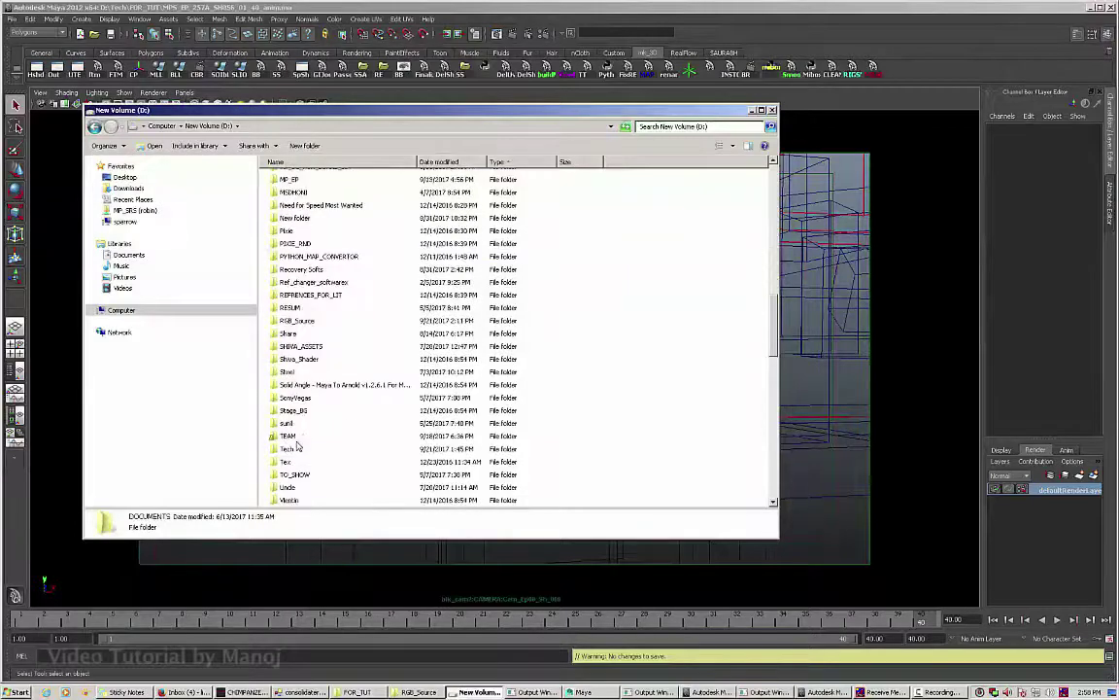
pyautogui.doubleClick(300, 436)
pyautogui.doubleClick(311, 197)
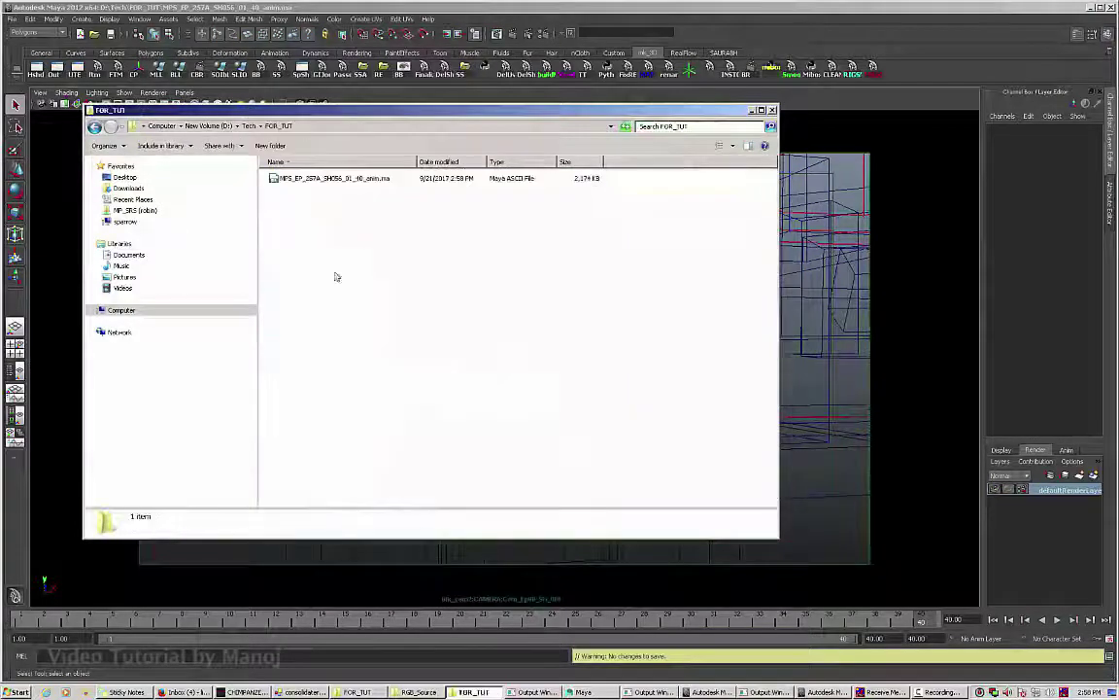
pyautogui.click(330, 180)
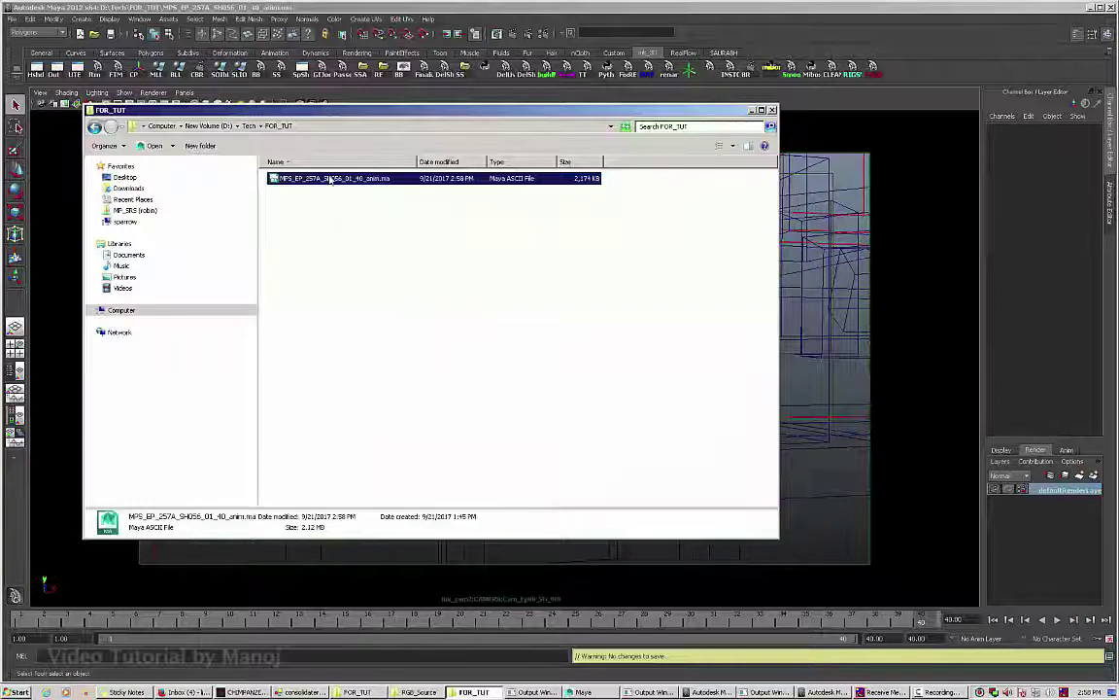
pyautogui.rightClick(331, 180)
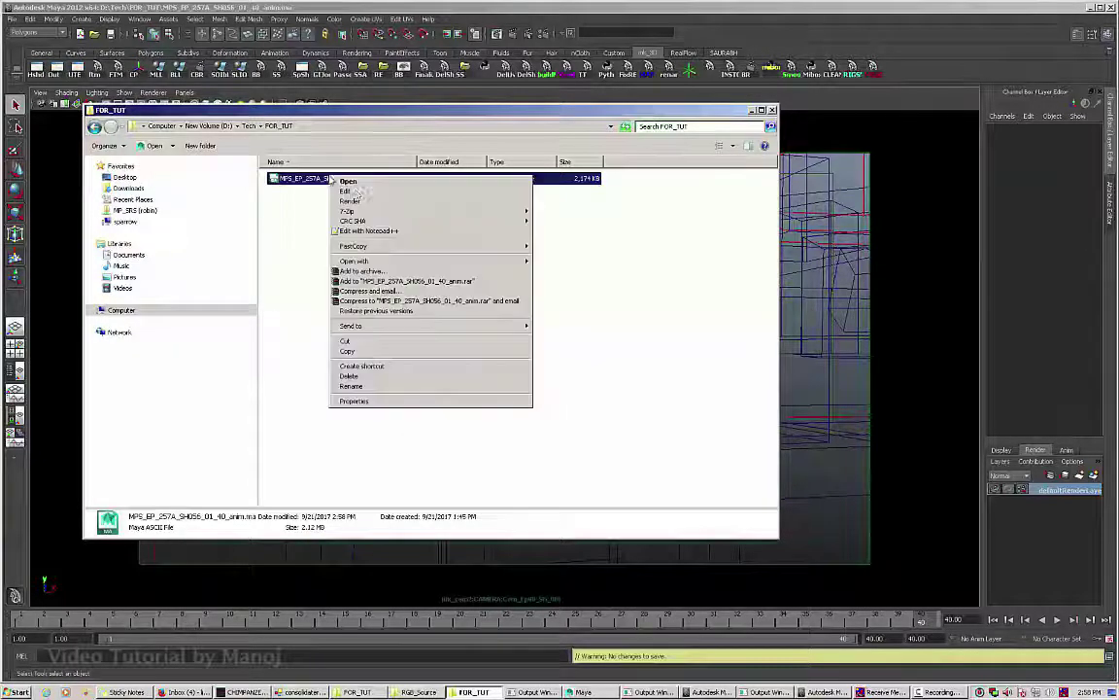
pyautogui.click(406, 234)
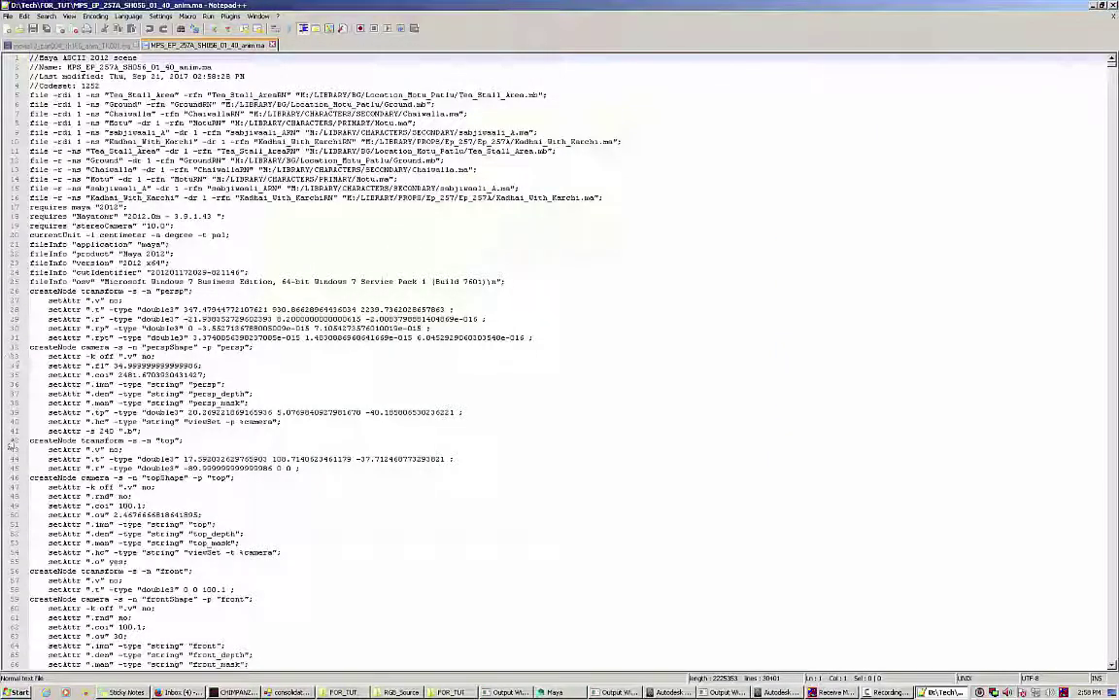
# Step: Close the other open text file in Notepad++
pyautogui.scroll(-10, 18, 467)
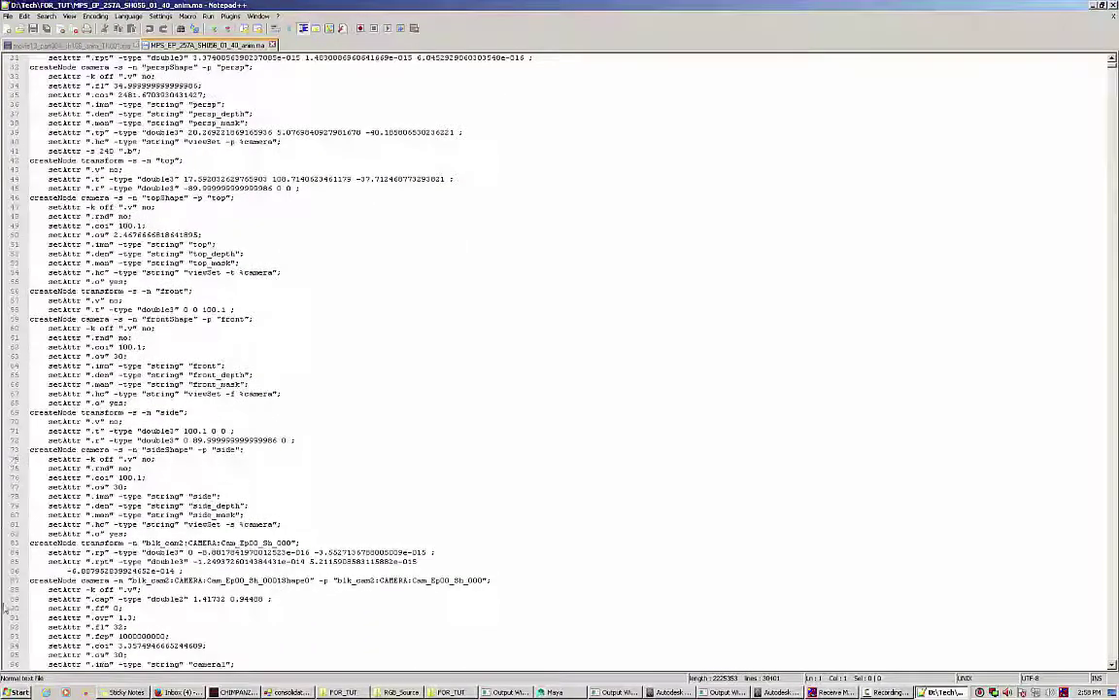
pyautogui.scroll(-6, 8, 547)
pyautogui.scroll(-18, 7, 547)
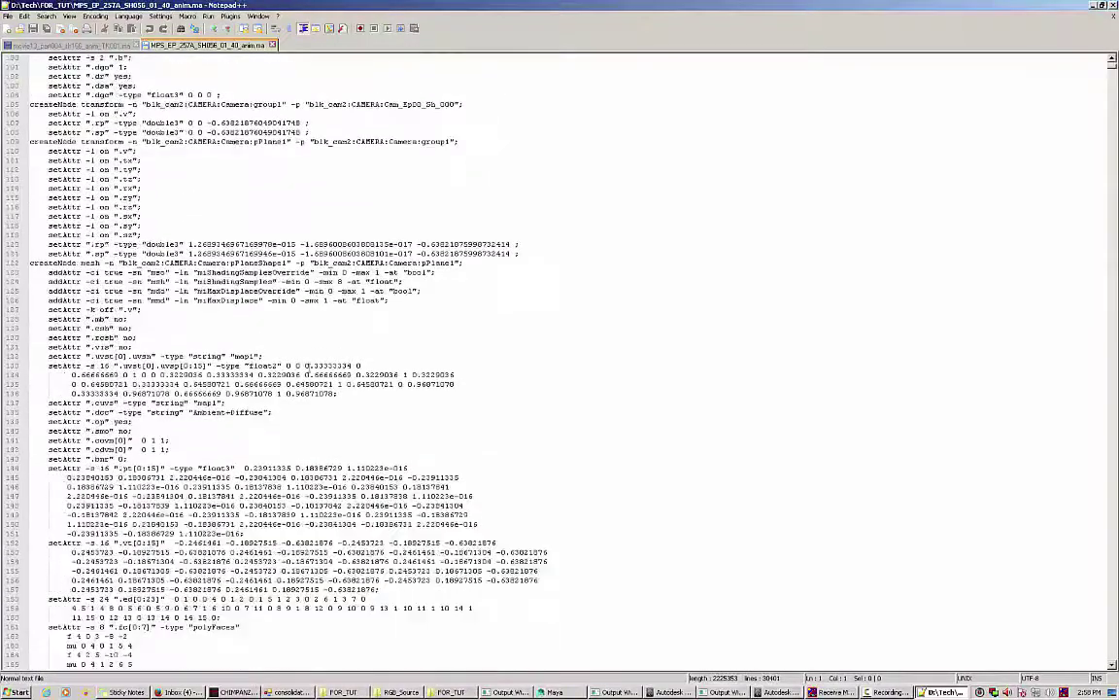
pyautogui.scroll(9, 222, 77)
pyautogui.middleClick(124, 45)
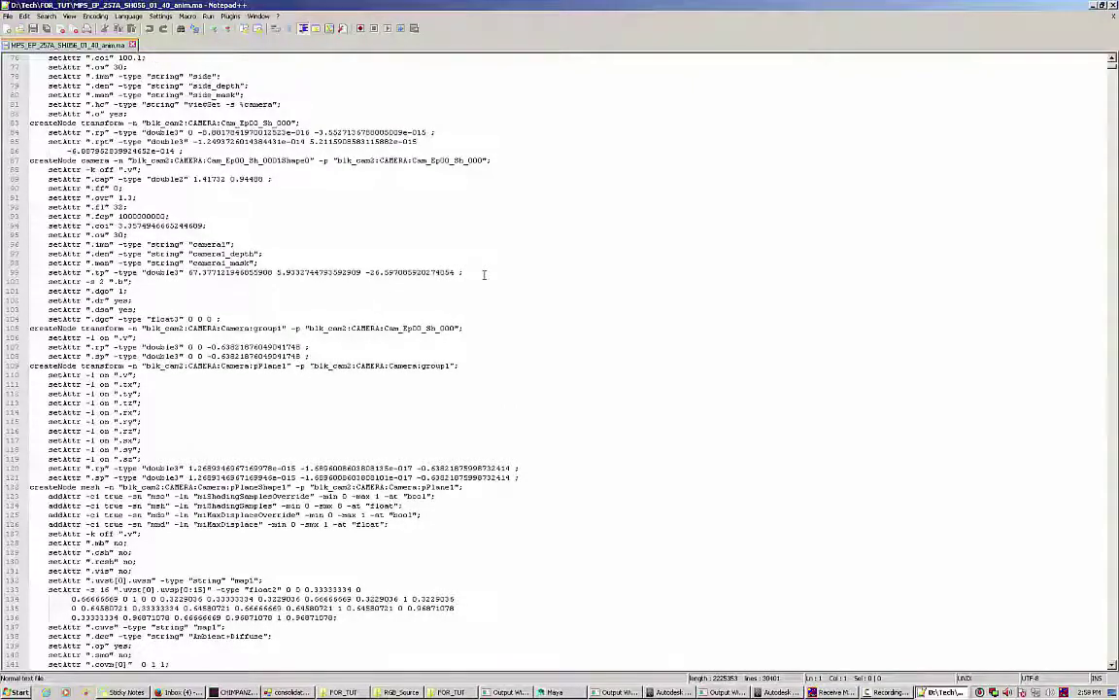
# Step: Set Replace to find defaultRenderLayer1 and replace it with defaultRenderLayer
pyautogui.hotkey('ctrl', 'h')
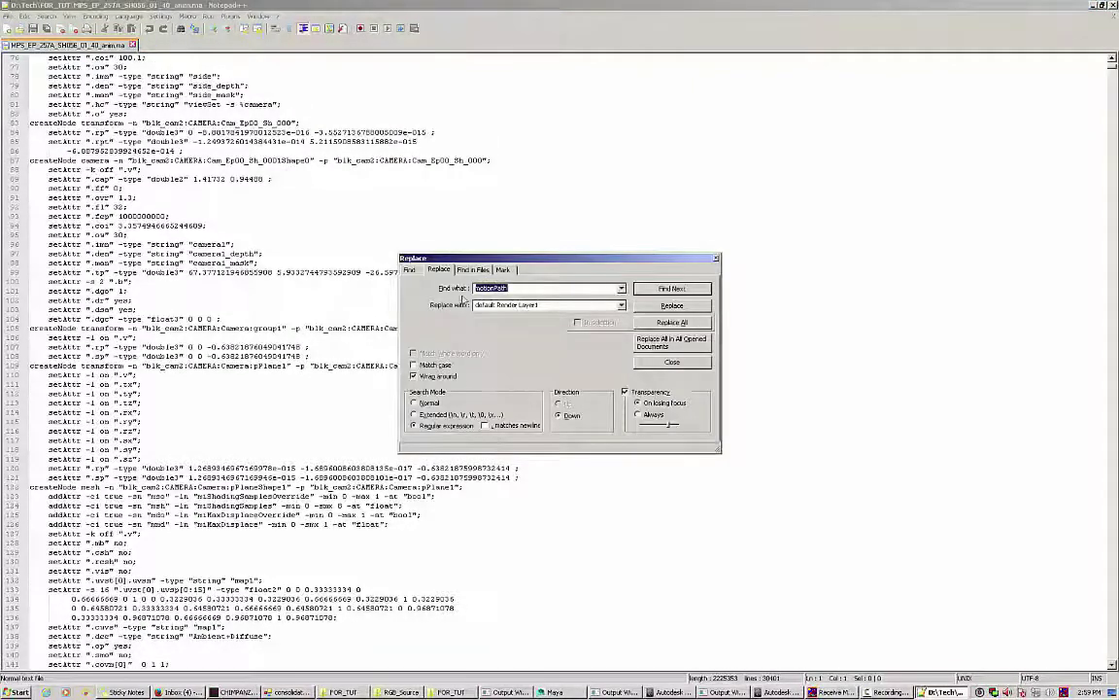
pyautogui.press('BackSpace')
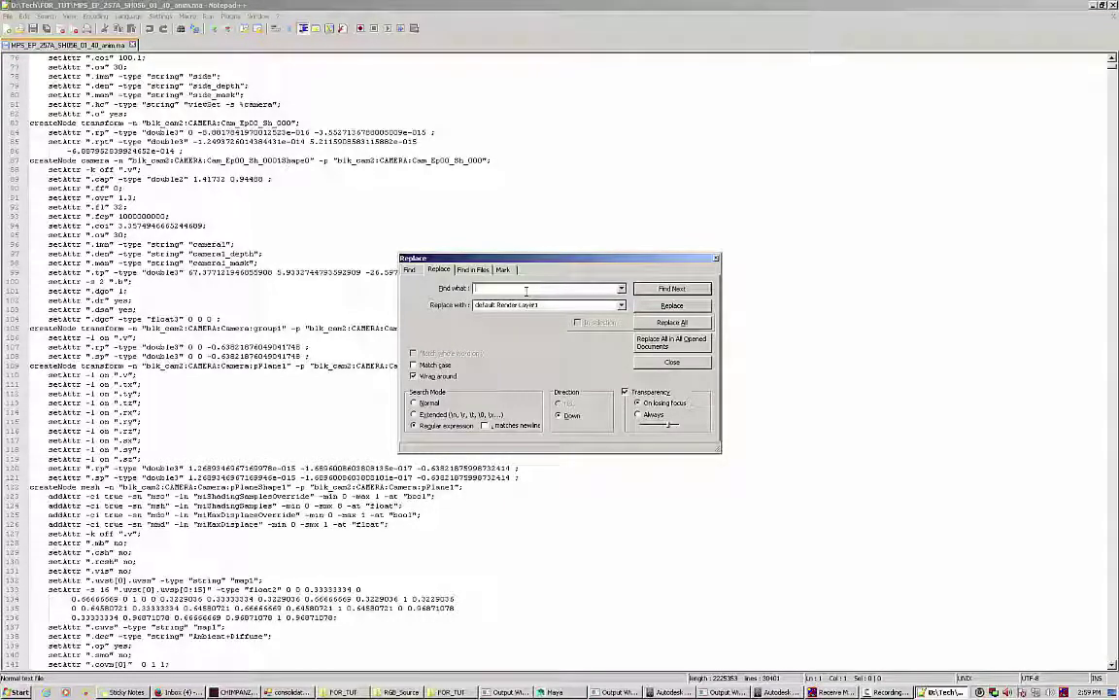
pyautogui.write('defaultRenderLayer')
pyautogui.click(671, 288)
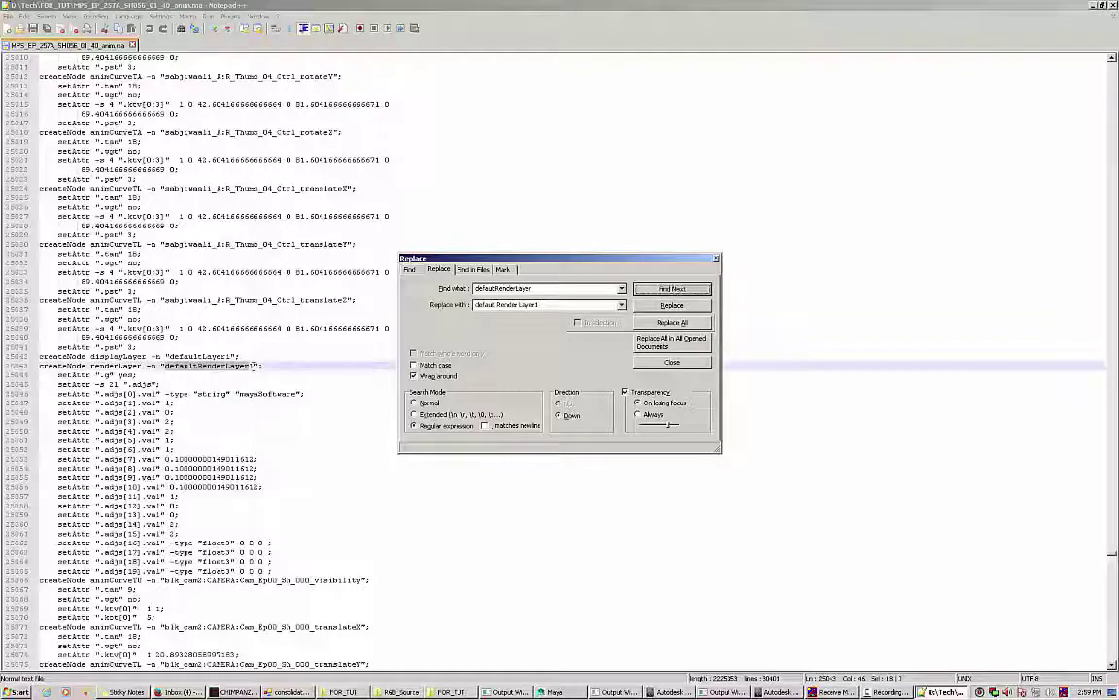
pyautogui.click(545, 288)
pyautogui.click(545, 289)
pyautogui.write('1')
pyautogui.doubleClick(546, 288)
pyautogui.hotkey('ctrl', 'c')
pyautogui.press('Tab')
pyautogui.hotkey('ctrl', 'v')
pyautogui.press('BackSpace')
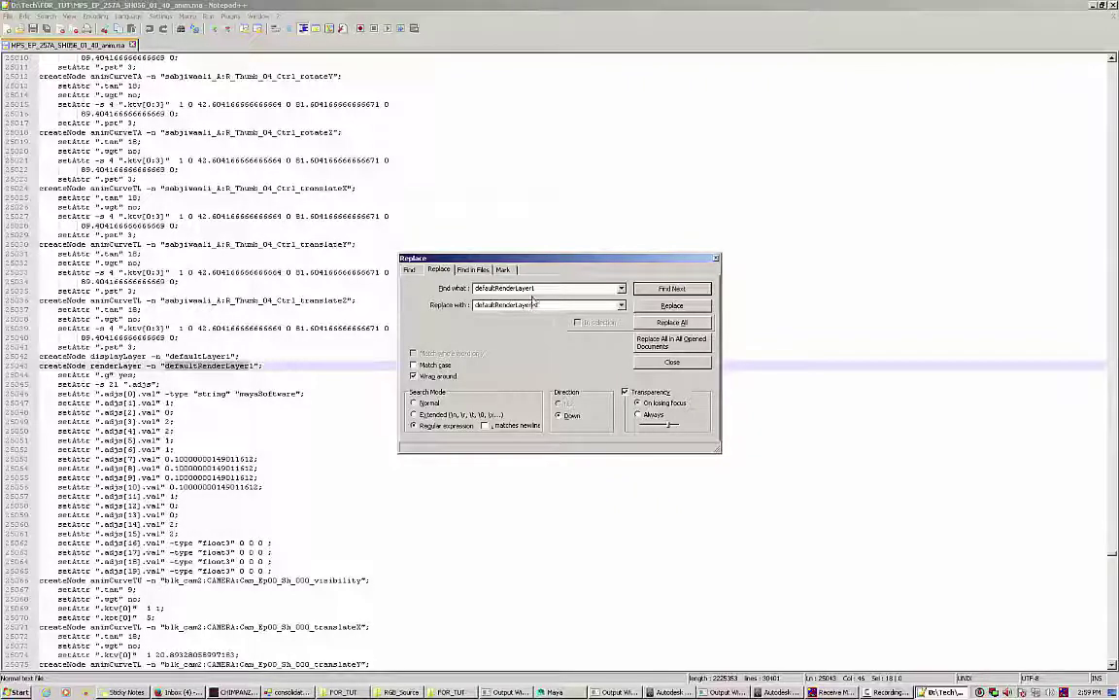
# Step: Replace all 24 occurrences and save the .ma file
pyautogui.click(671, 322)
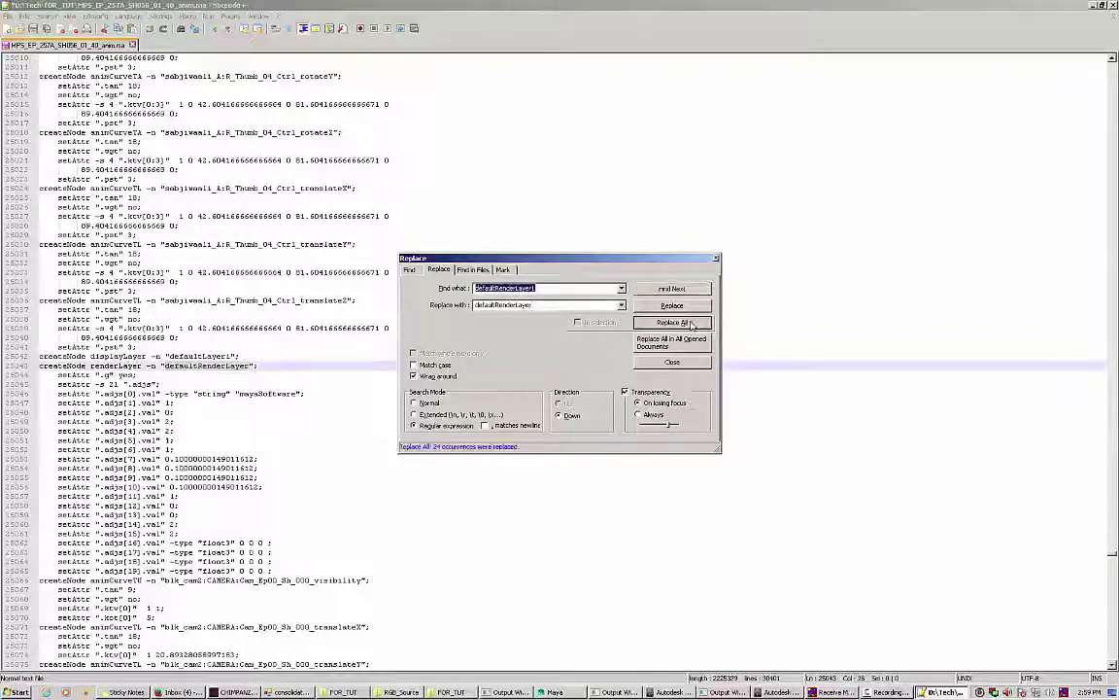
pyautogui.click(716, 258)
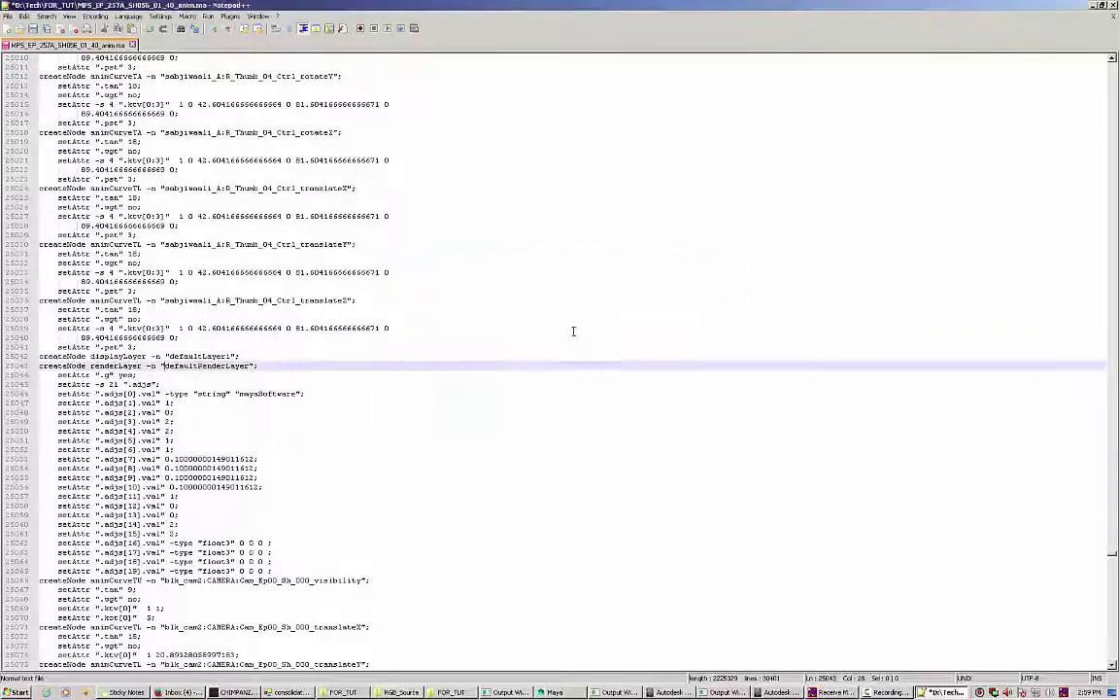
pyautogui.hotkey('ctrl', 's')
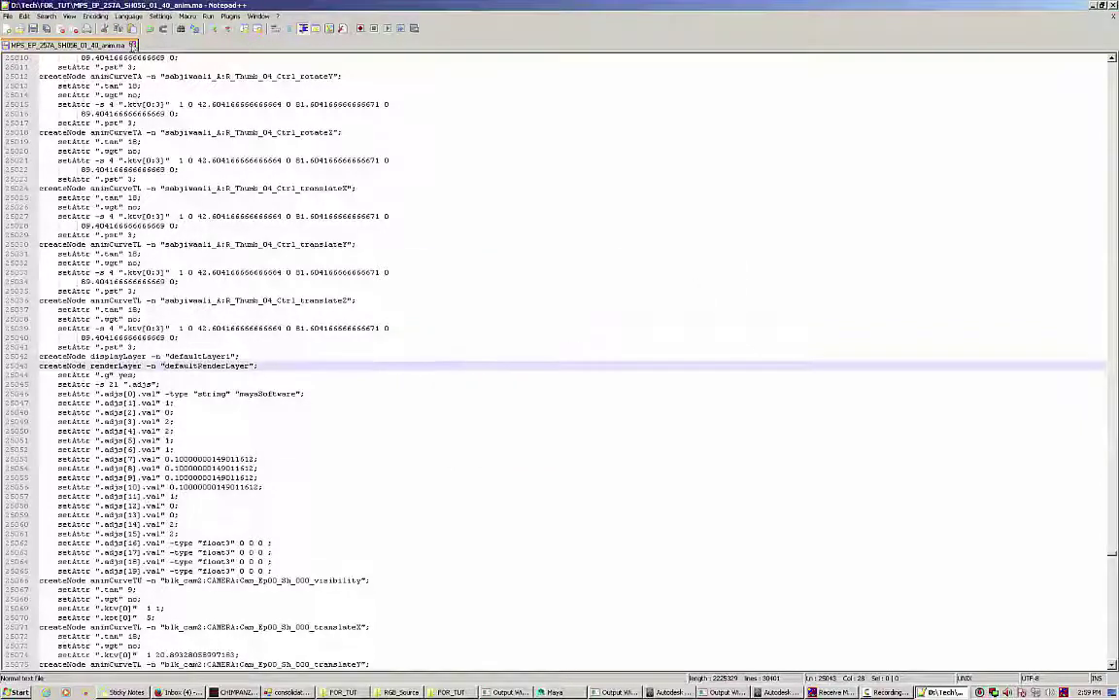
# Step: Close the scene file in Notepad++ and return to Maya
pyautogui.click(134, 45)
pyautogui.click(1094, 6)
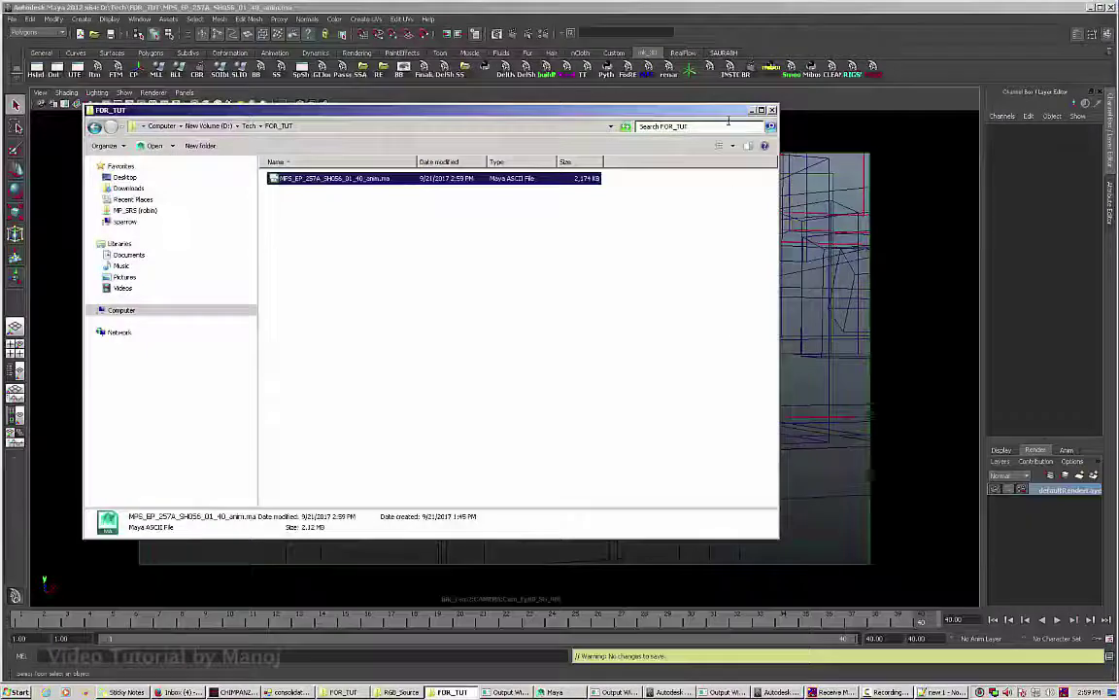
pyautogui.click(795, 353)
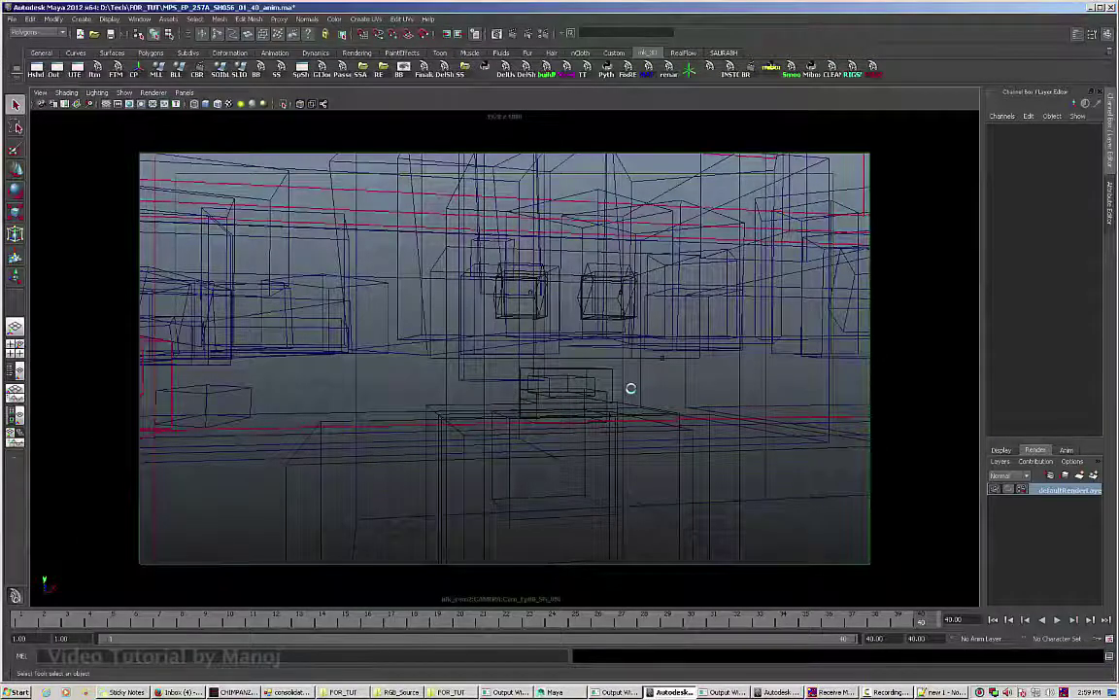
# Step: Reopen the edited .ma with the GroundRN and Tea_Stall_AreaRN references left unloaded
pyautogui.hotkey('ctrl', 'o')
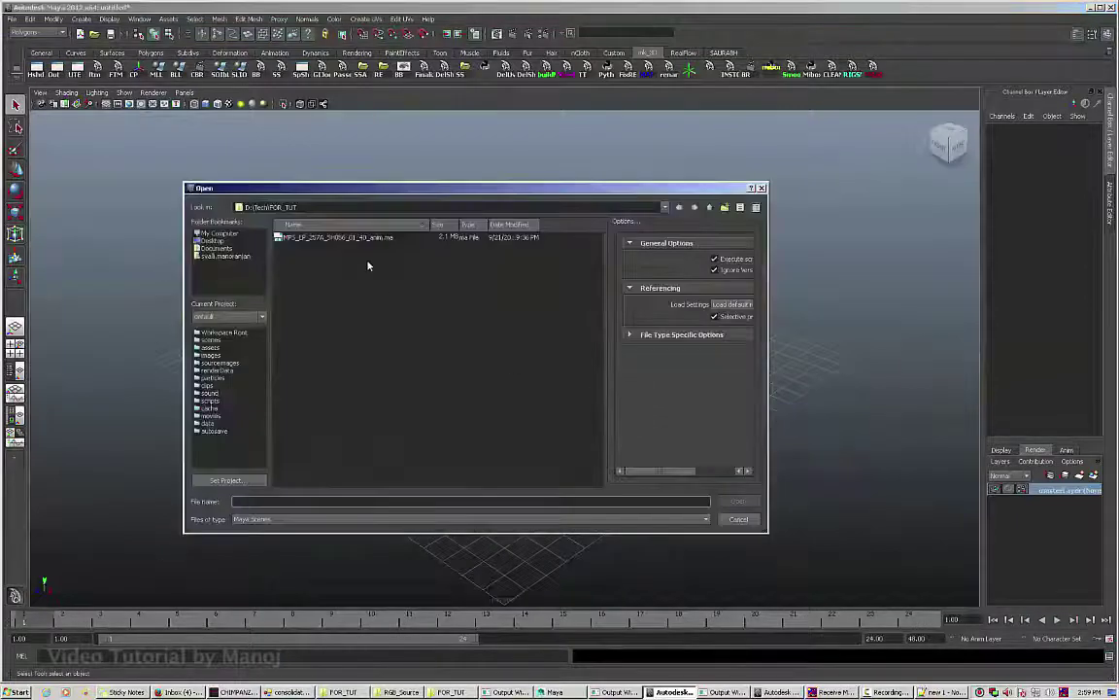
pyautogui.click(359, 238)
pyautogui.click(738, 501)
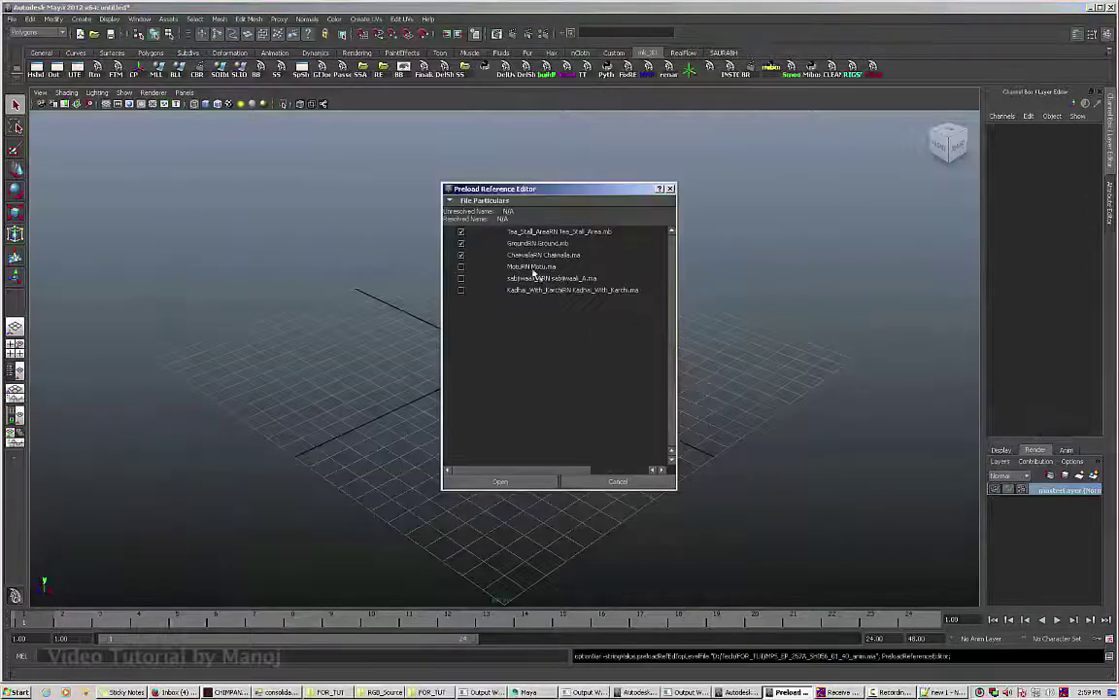
pyautogui.click(512, 244)
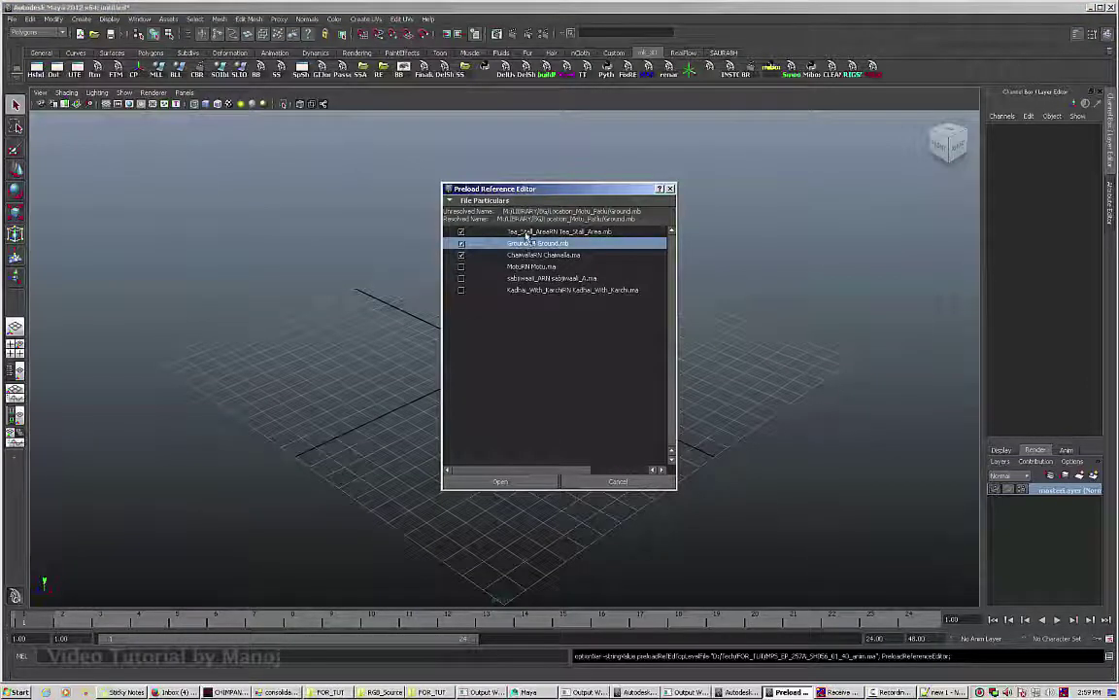
pyautogui.click(526, 233)
pyautogui.click(463, 234)
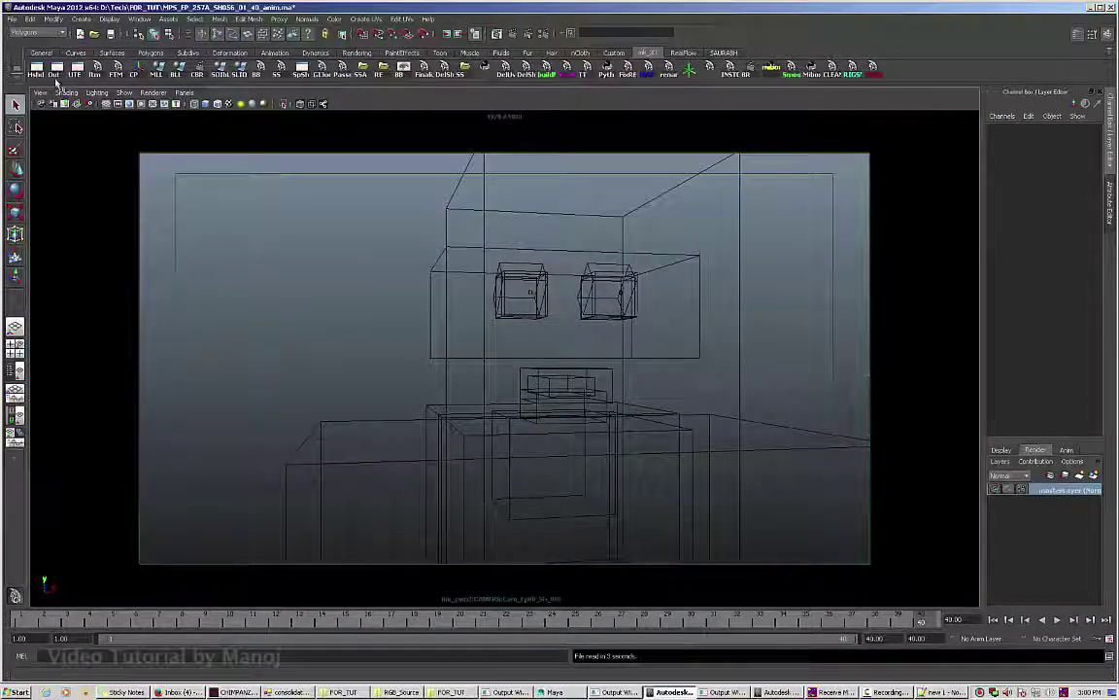
pyautogui.click(54, 75)
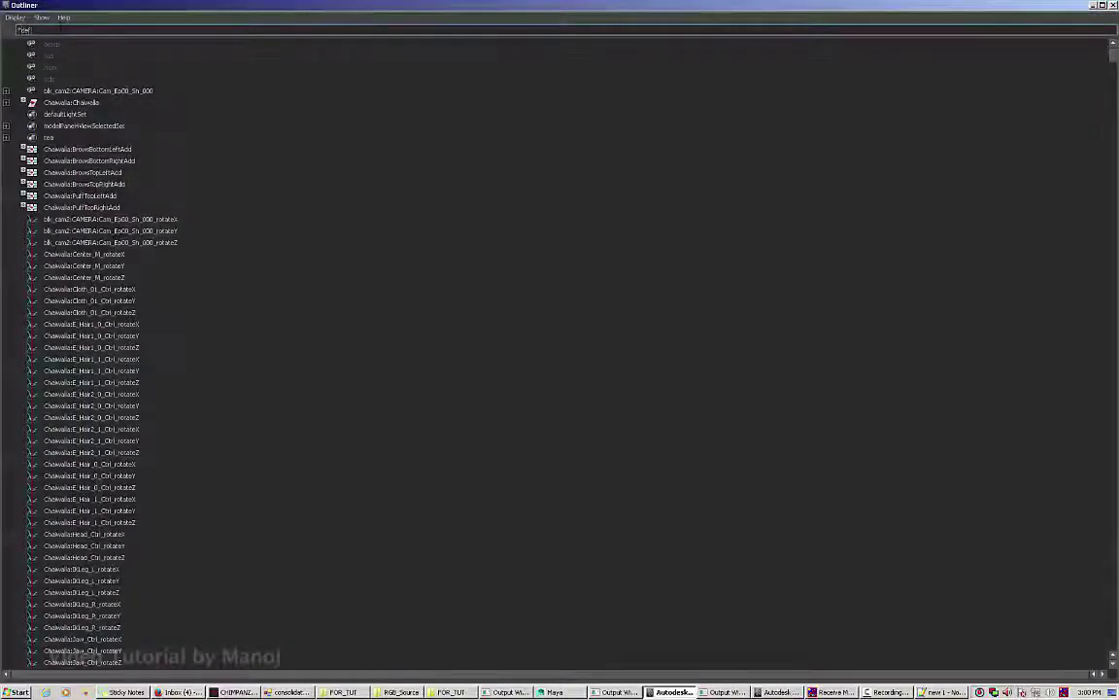
pyautogui.write('f')
pyautogui.press('Return')
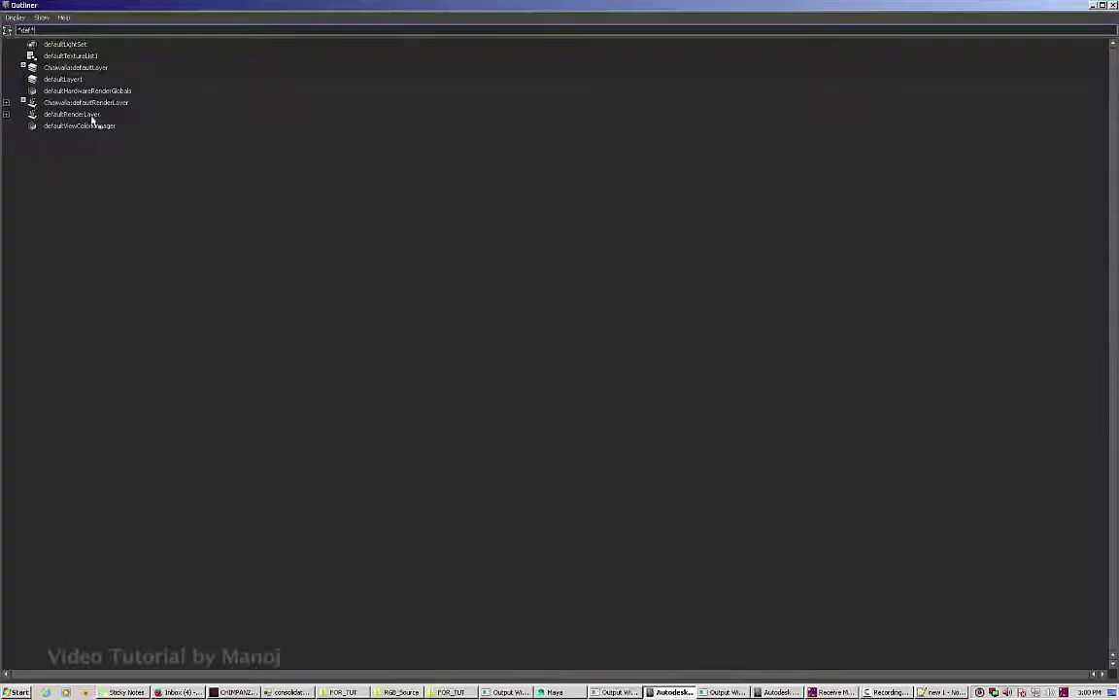
pyautogui.click(1113, 5)
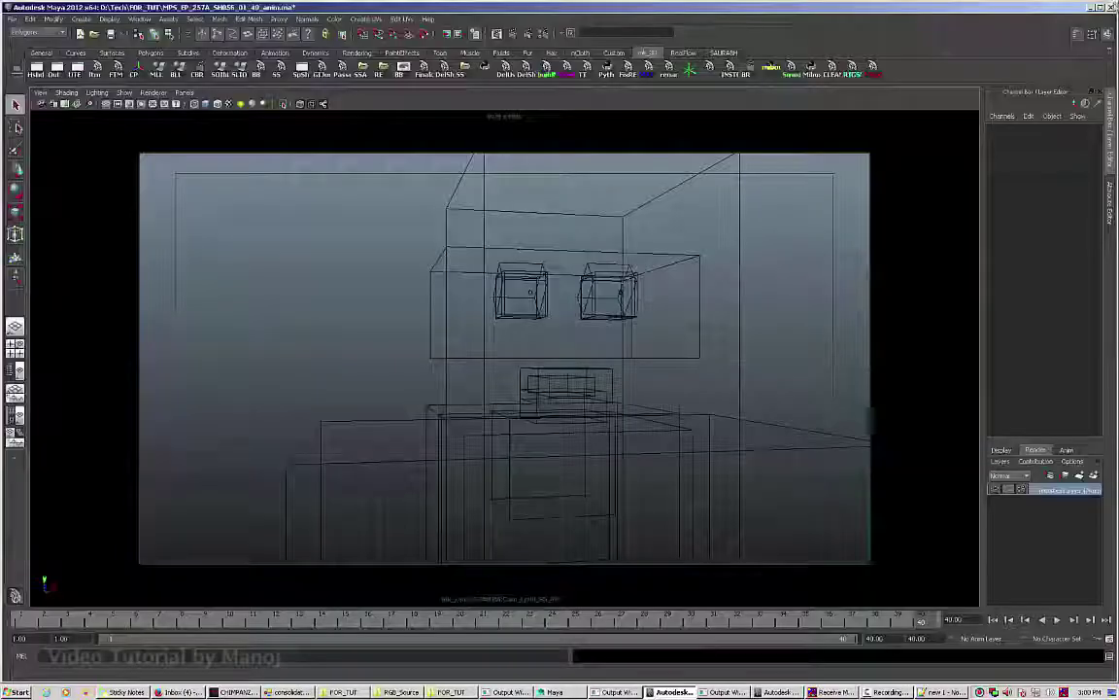